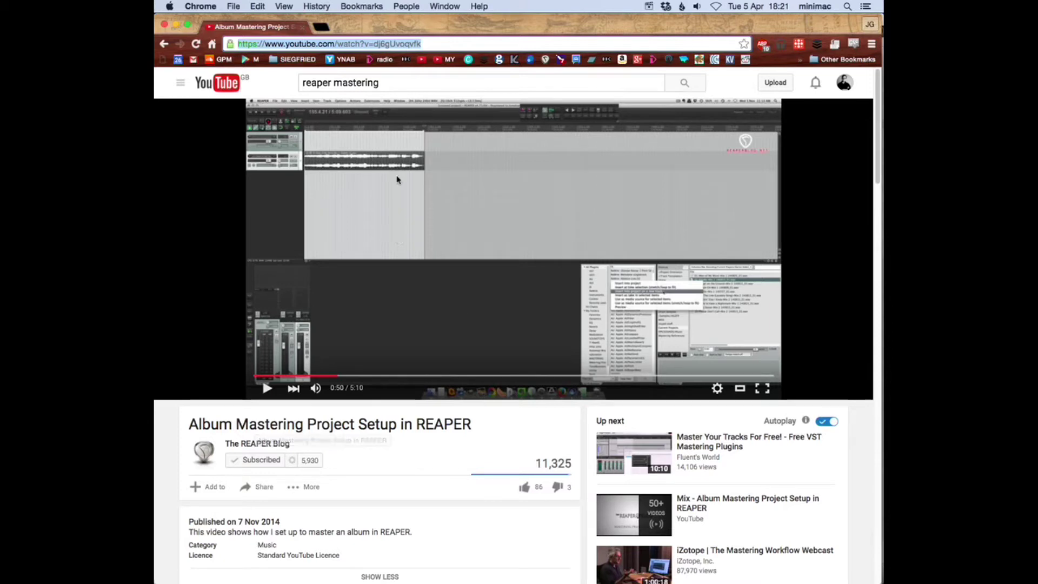
# Step: Scrub the tutorial ahead to the staircase layout, back to about 0:50, then forward to about 1:02
pyautogui.click(381, 376)
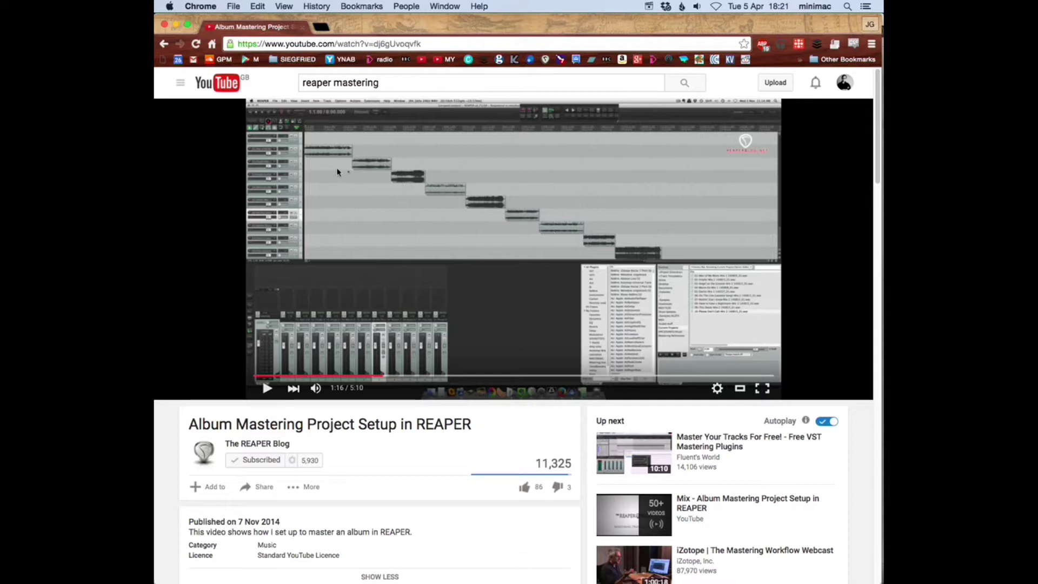
pyautogui.click(340, 375)
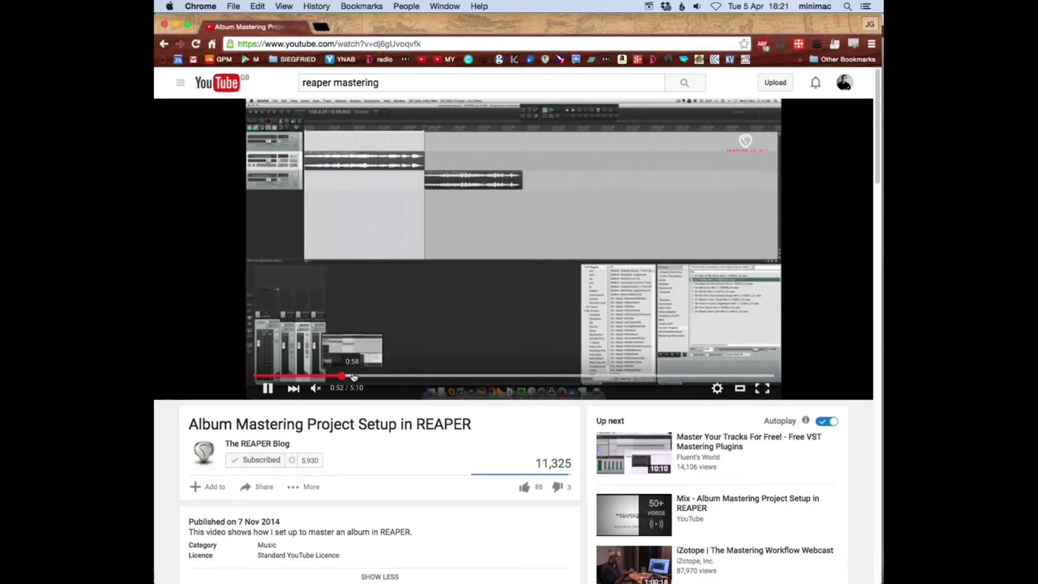
pyautogui.click(357, 376)
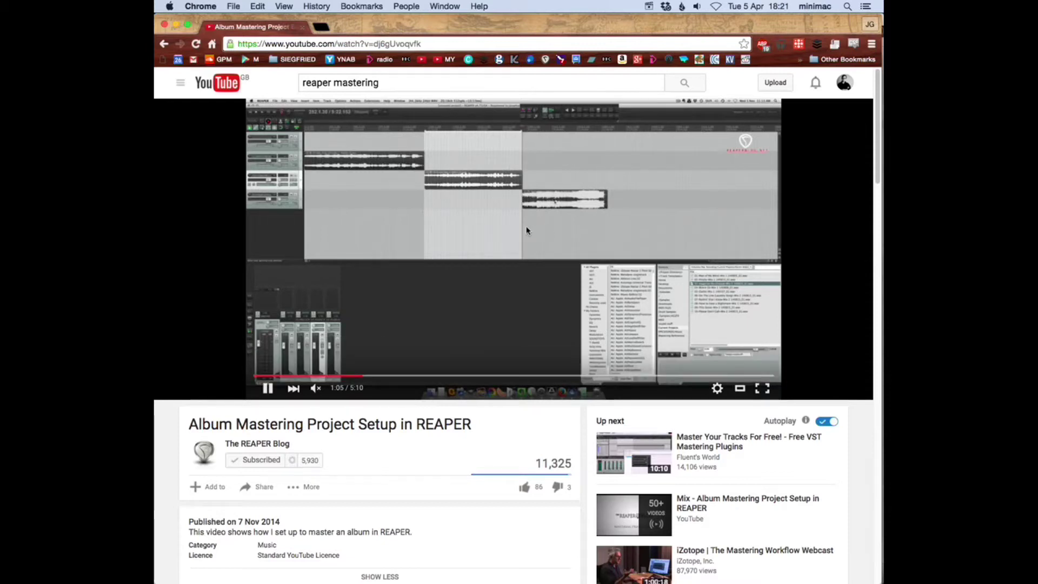
# Step: Pause the tutorial, switch to REAPER, and close the MASTER ITEM PLACEMENT editor and actions list
pyautogui.click(479, 231)
pyautogui.press('super+Tab')
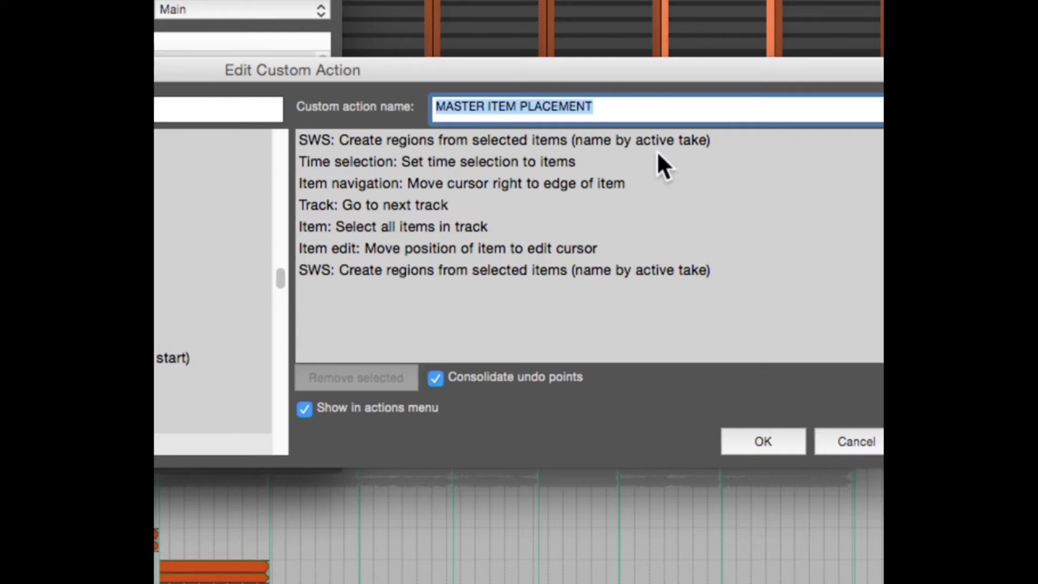
pyautogui.press('Return')
pyautogui.press('Escape')
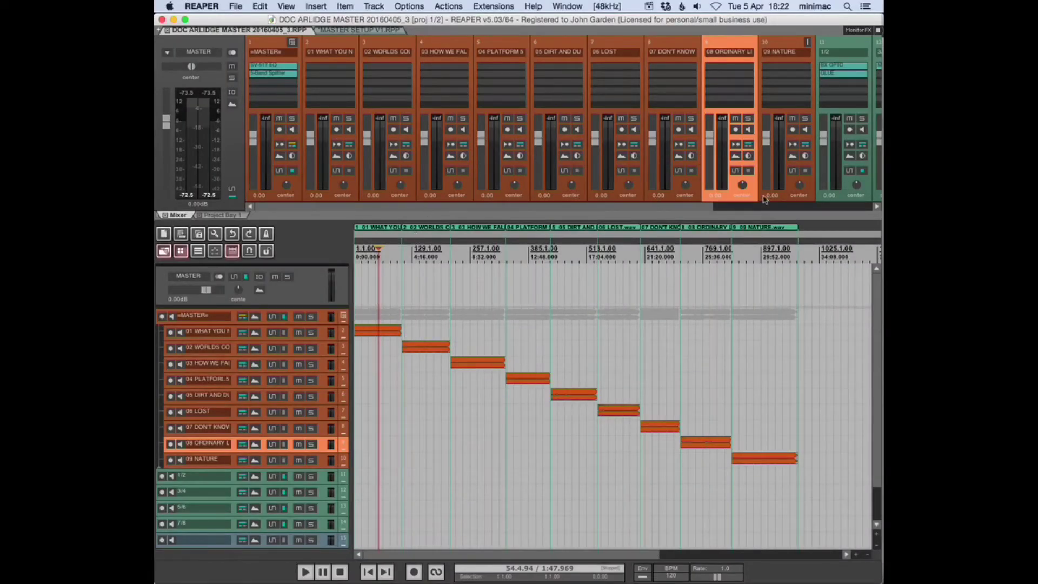
# Step: Start a new project and import the nine WAVs, 01 WHAT YOU NEED to 09 NATURE, onto separate tracks
pyautogui.press('super+t')
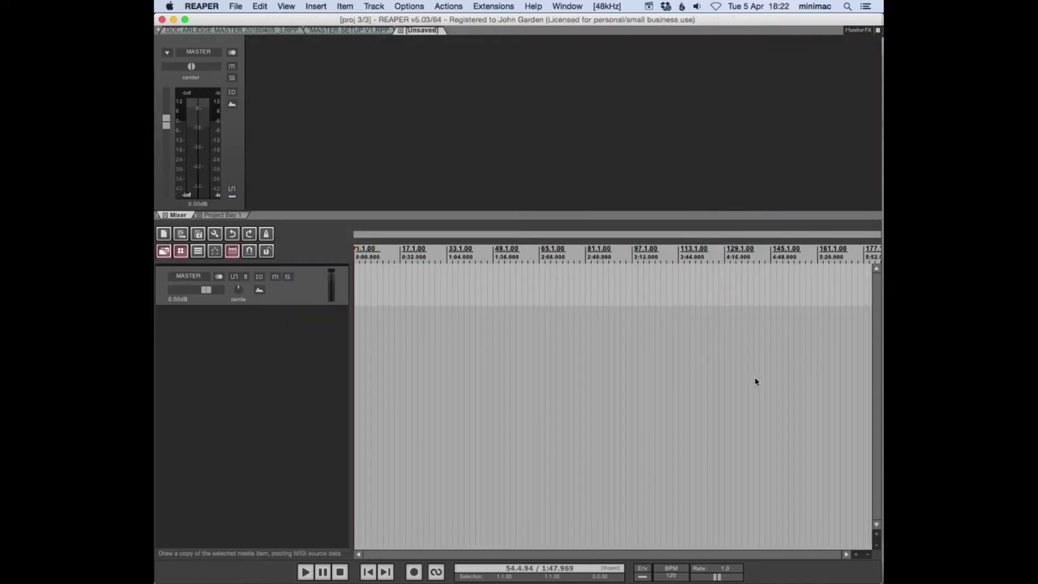
pyautogui.press('Escape')
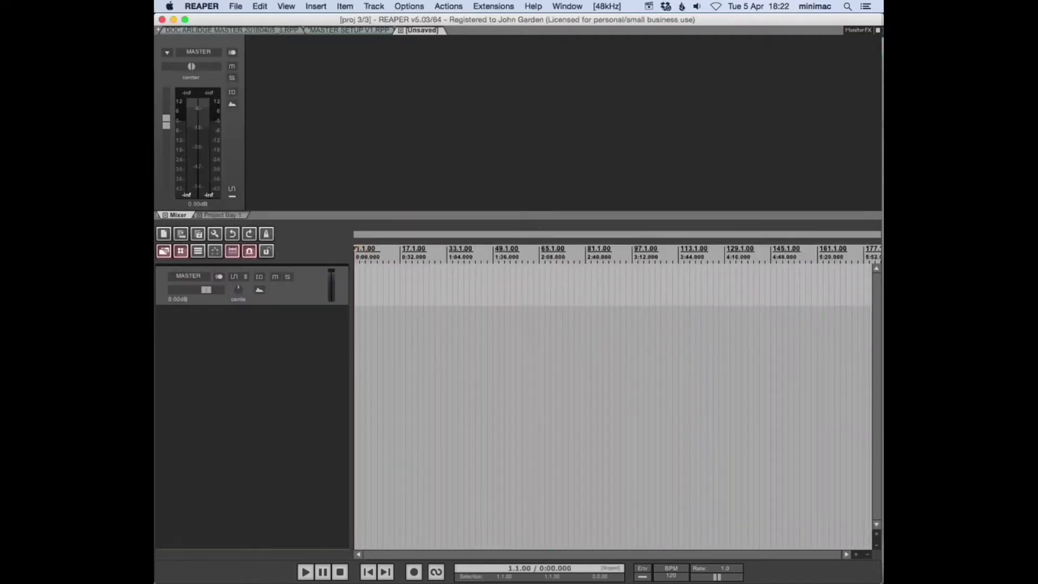
pyautogui.press('super+b')
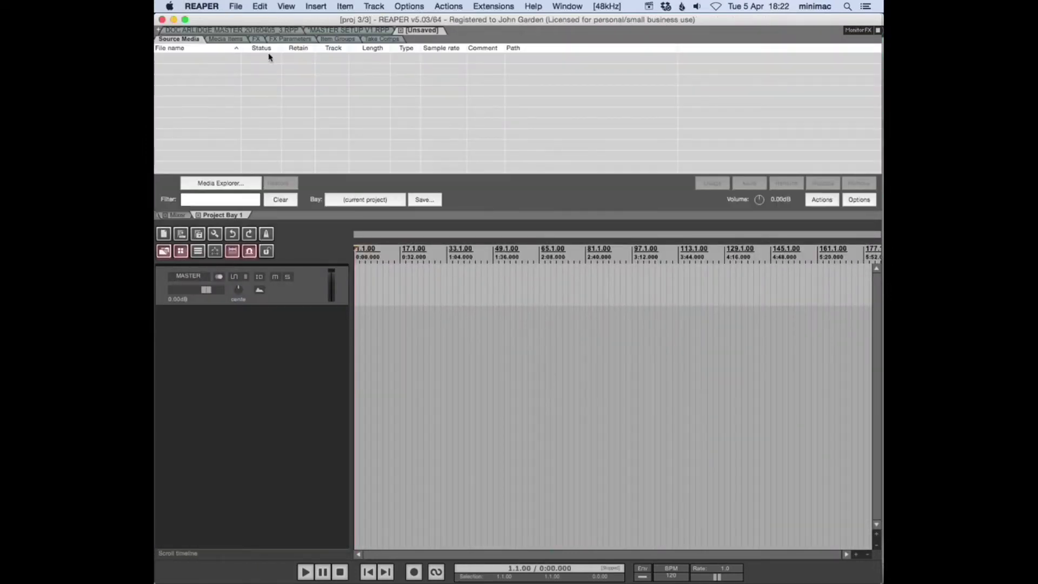
pyautogui.click(241, 182)
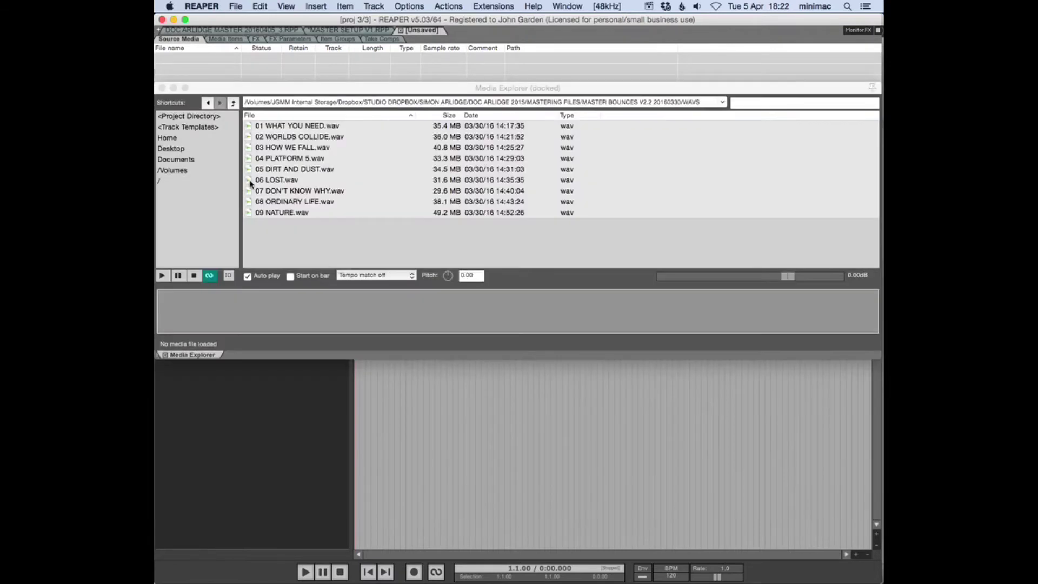
pyautogui.click(300, 126)
pyautogui.press('super+a')
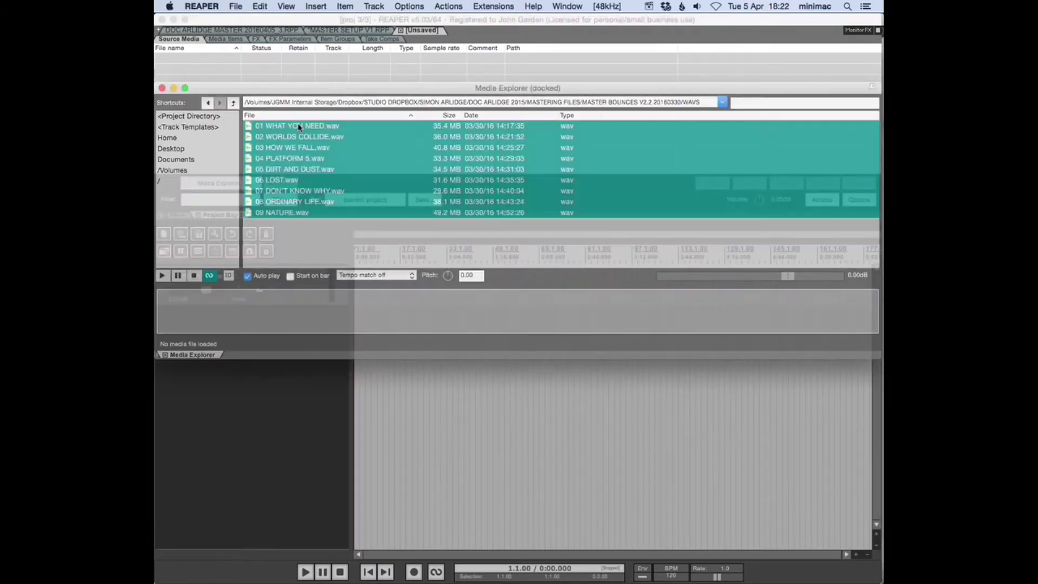
pyautogui.click(300, 126)
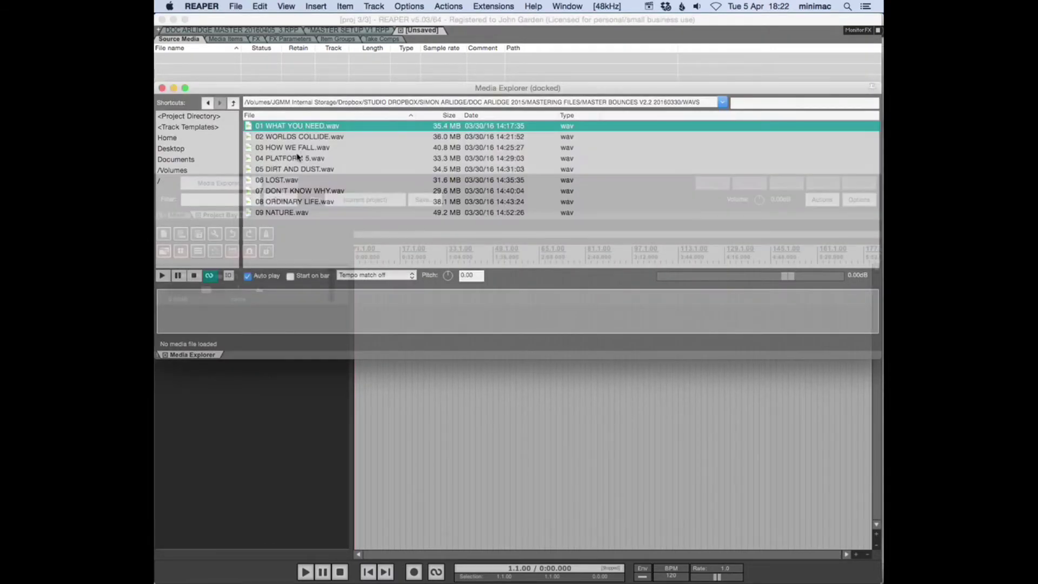
pyautogui.keyDown('shift'); pyautogui.click(299, 214); pyautogui.keyUp('shift')
pyautogui.moveTo(300, 215); pyautogui.dragTo(280, 399)
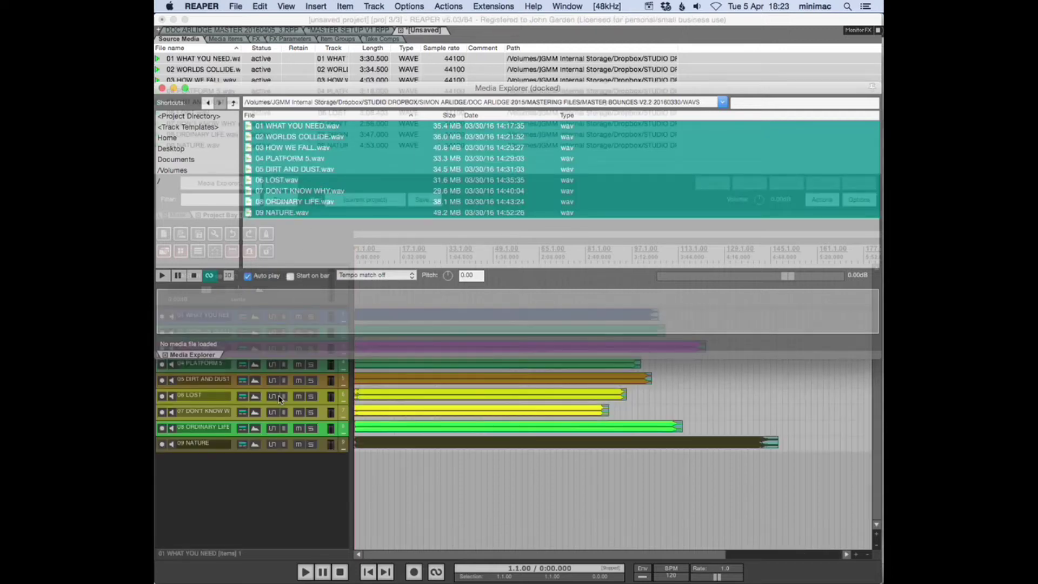
pyautogui.click(162, 89)
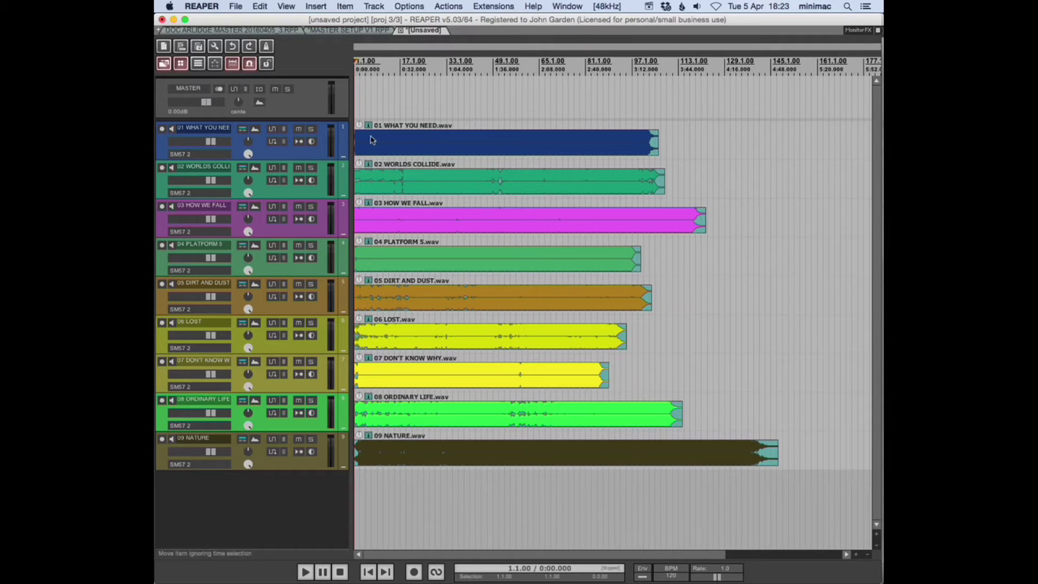
# Step: In Media preferences, set 'When importing multiple media items' to Insert across tracks and confirm
pyautogui.press('super+comma')
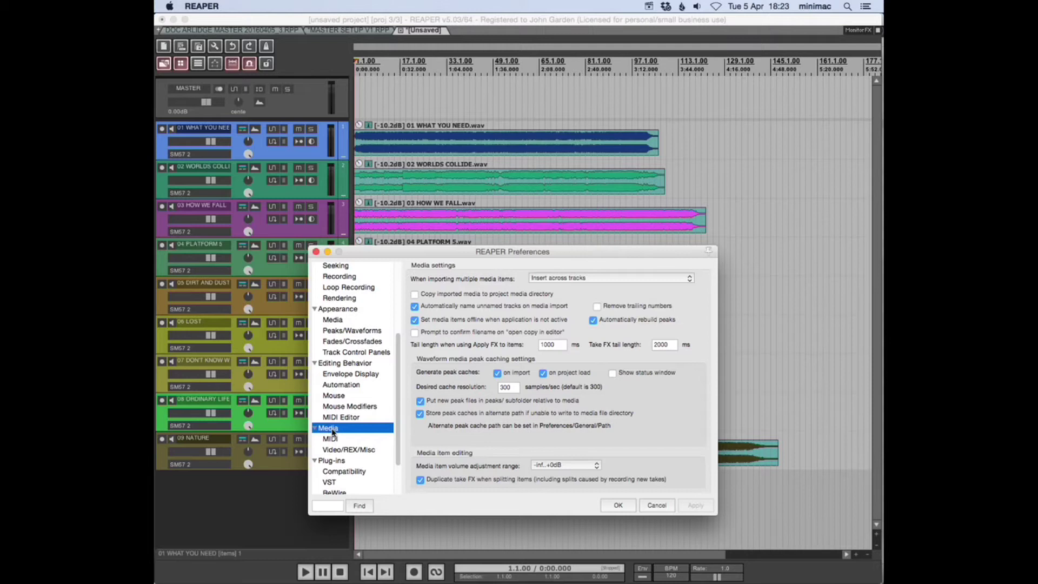
pyautogui.click(544, 279)
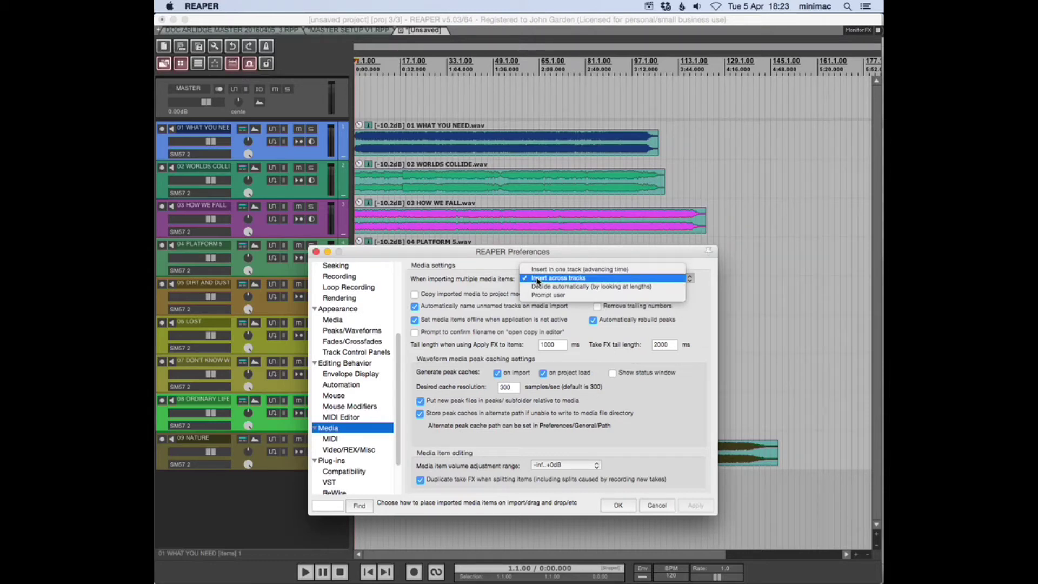
pyautogui.click(537, 279)
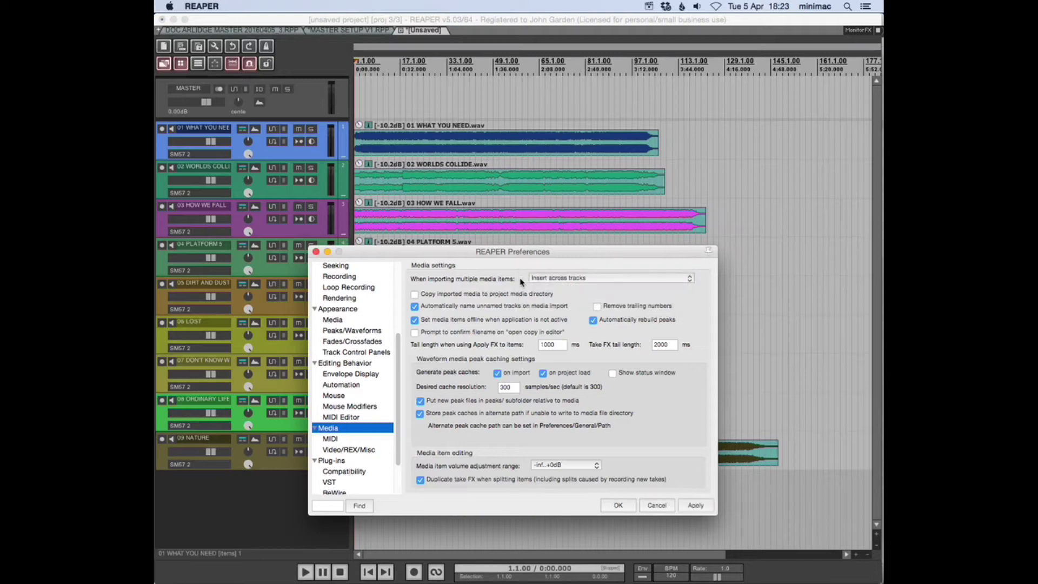
pyautogui.click(623, 508)
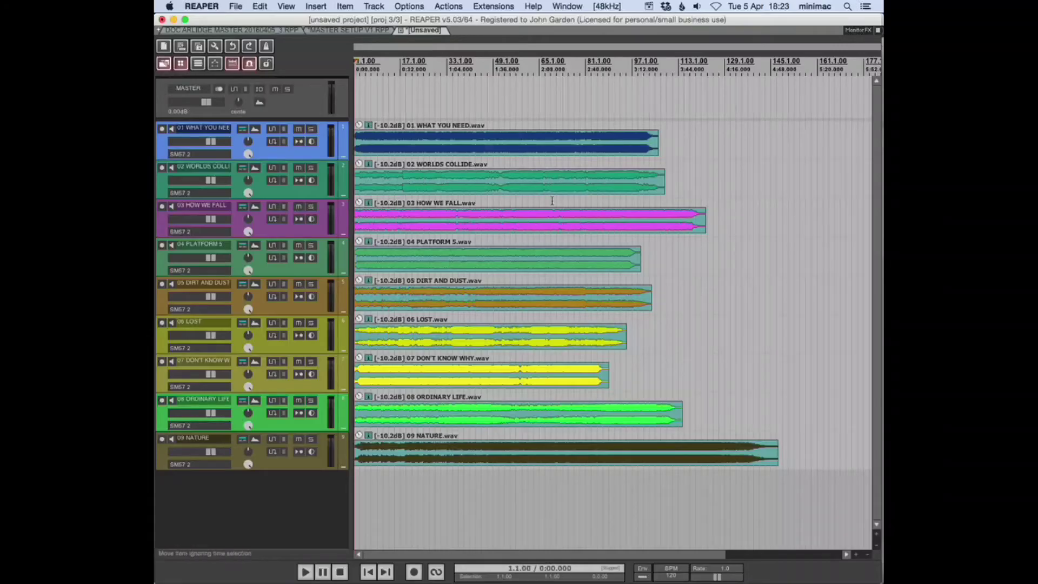
# Step: Select the 01 WHAT YOU NEED item and run the MASTER ITEM PLACEMENT custom action
pyautogui.click(442, 144)
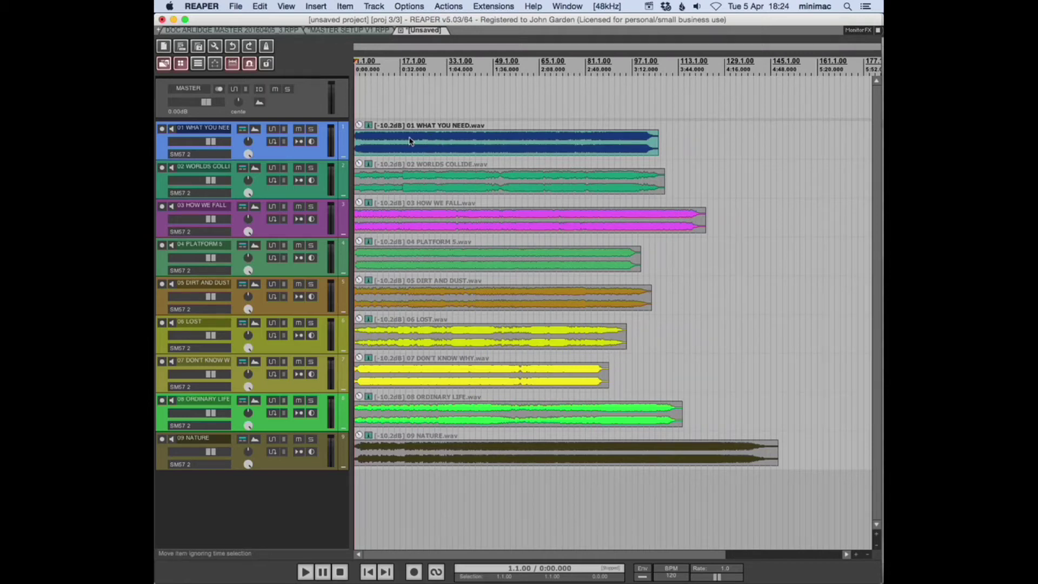
pyautogui.hotkey('shift', '/')
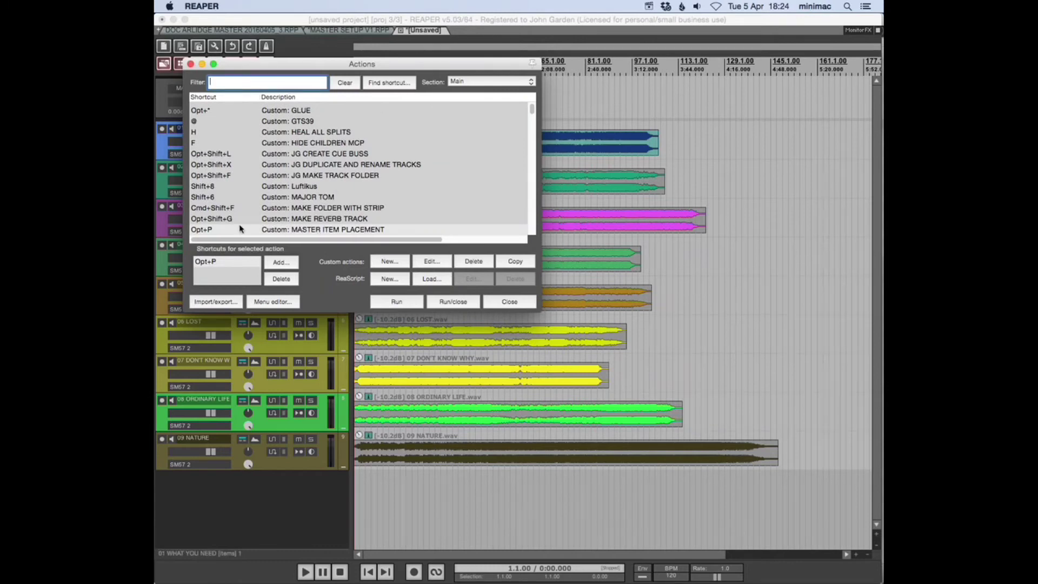
pyautogui.click(275, 230)
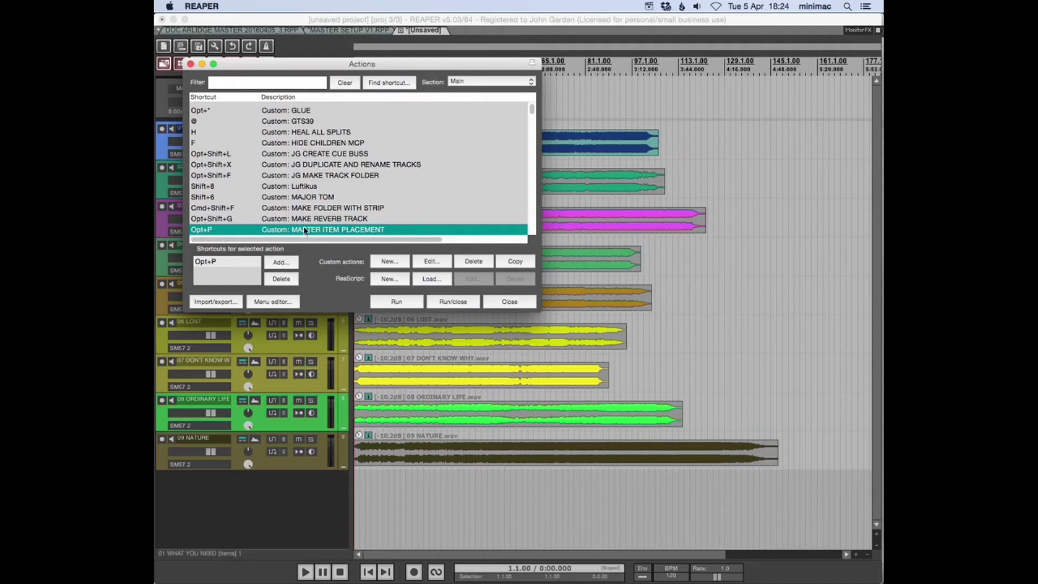
pyautogui.click(191, 65)
# Step: Chain songs 02 through 09 end to end with regions, then undo all placements back to the start
pyautogui.hotkey('alt', 'p')
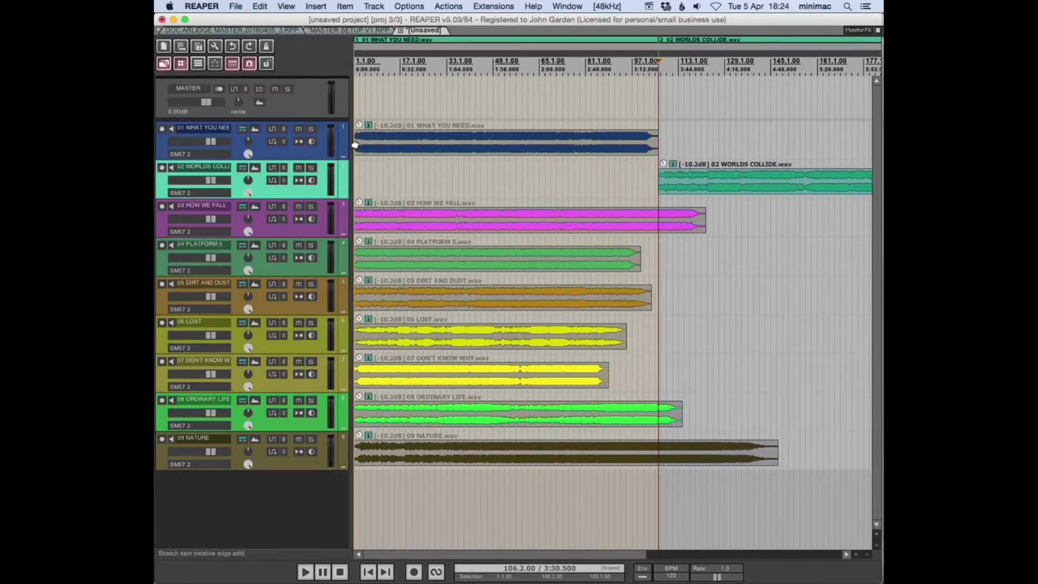
pyautogui.hotkey('alt', 'p')
pyautogui.hotkey('alt', 'p')
pyautogui.hotkey('alt', 'p')
pyautogui.hotkey('alt', 'p')
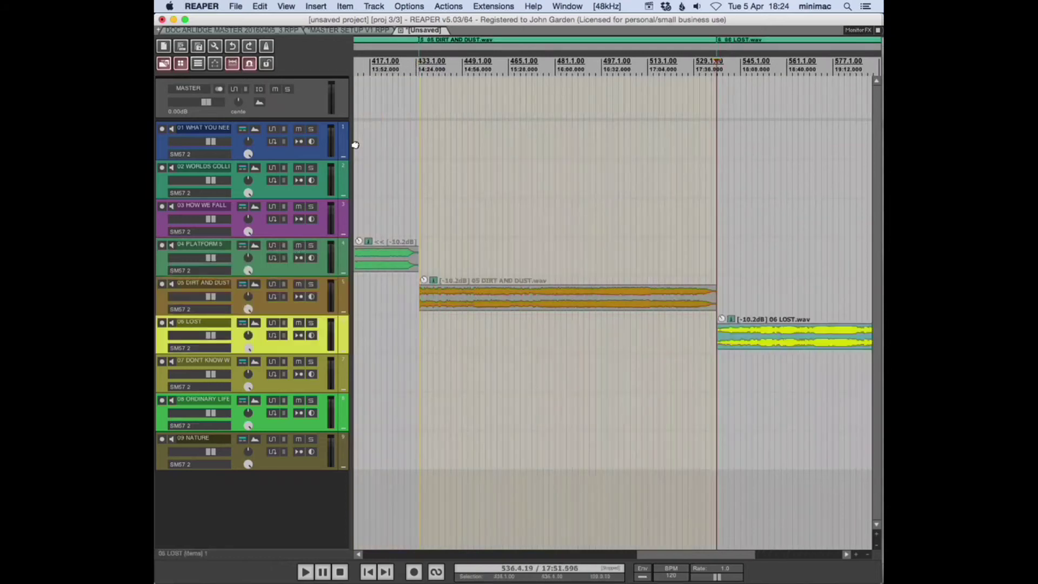
pyautogui.hotkey('alt', 'p')
pyautogui.hotkey('alt', 'p')
pyautogui.hotkey('alt', 'p')
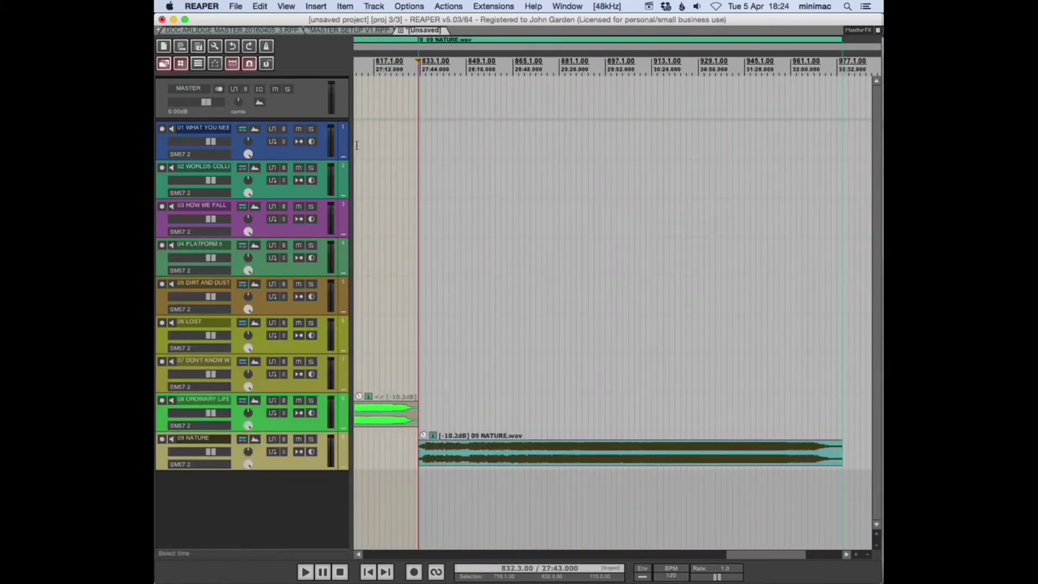
pyautogui.press('super+z')
pyautogui.press('super+z')
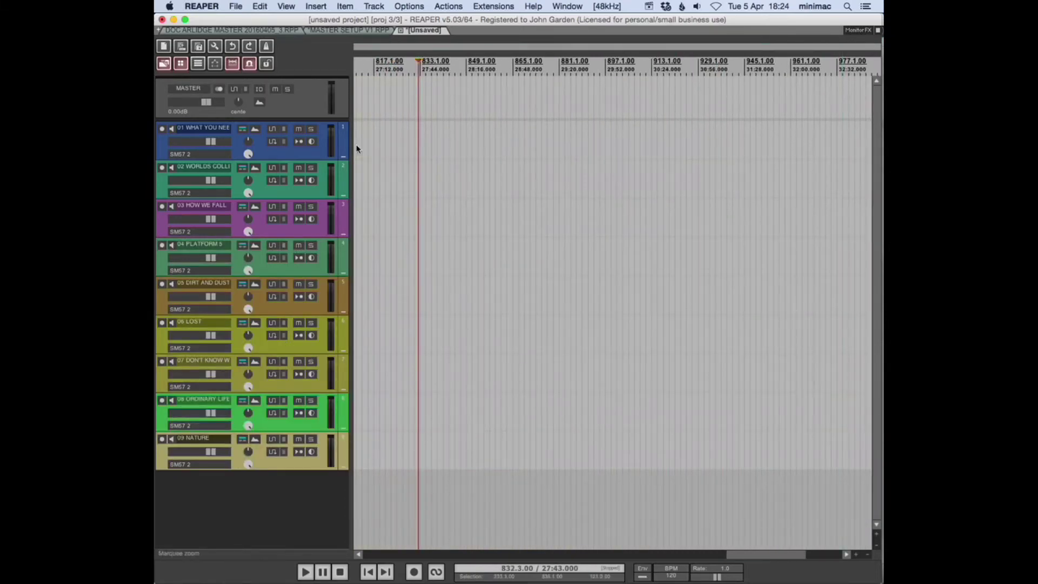
pyautogui.press('super+z')
pyautogui.press('super+z')
pyautogui.press('super+z')
pyautogui.press('super+z')
pyautogui.press('super+z')
pyautogui.press('super+z')
pyautogui.press('super+z')
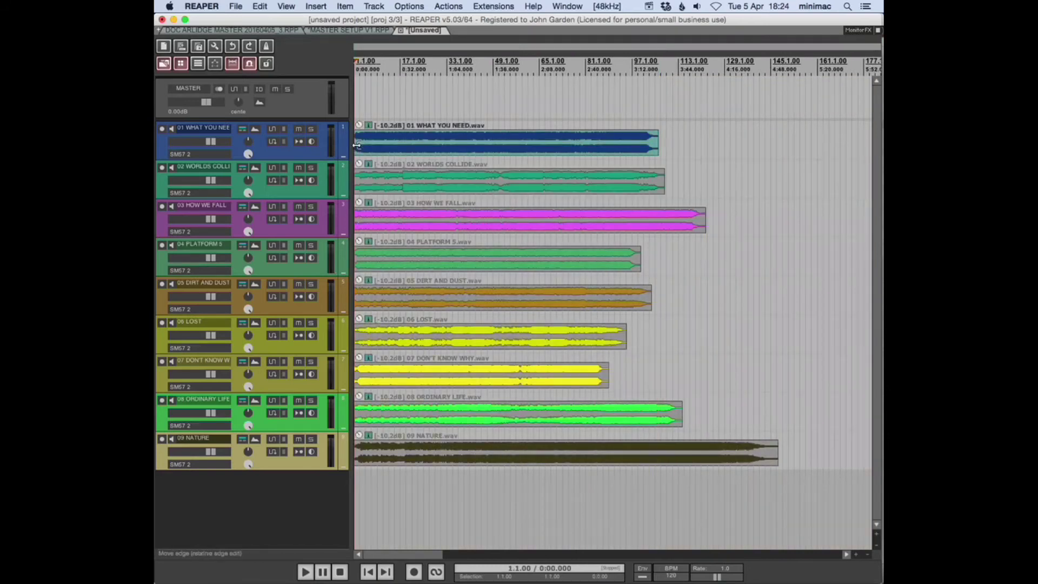
# Step: Zoom out, chain songs 02 through 09 after 01 with regions, and open the Region/Marker Manager
pyautogui.scroll(-10, 357, 148)
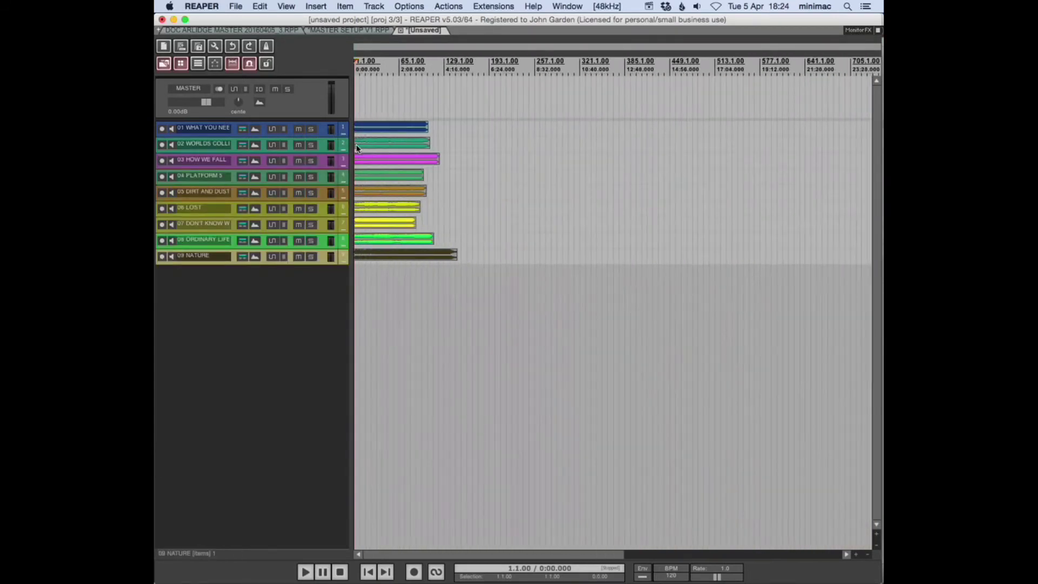
pyautogui.press('super+z')
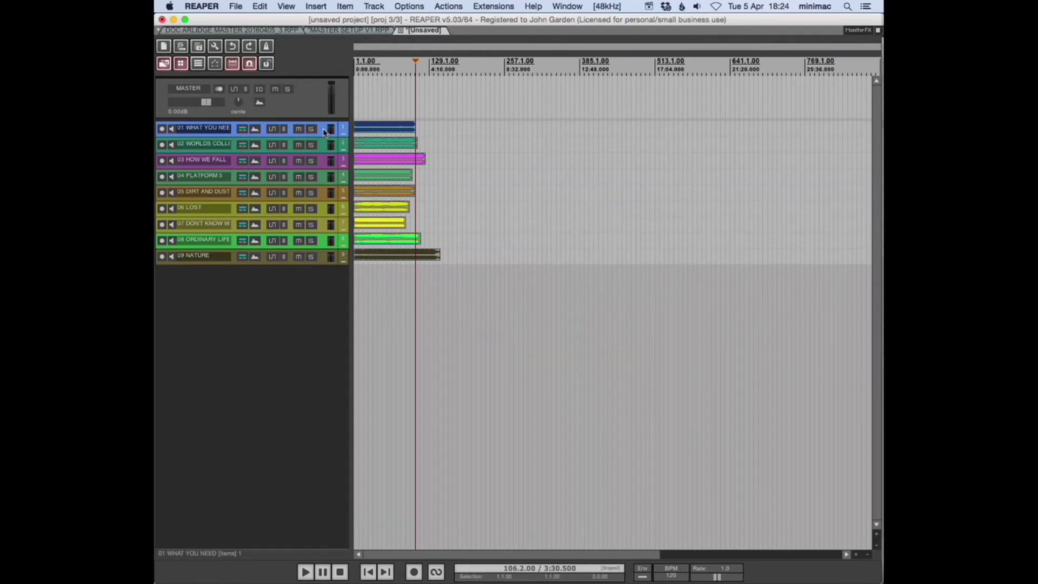
pyautogui.press('super+shift+z')
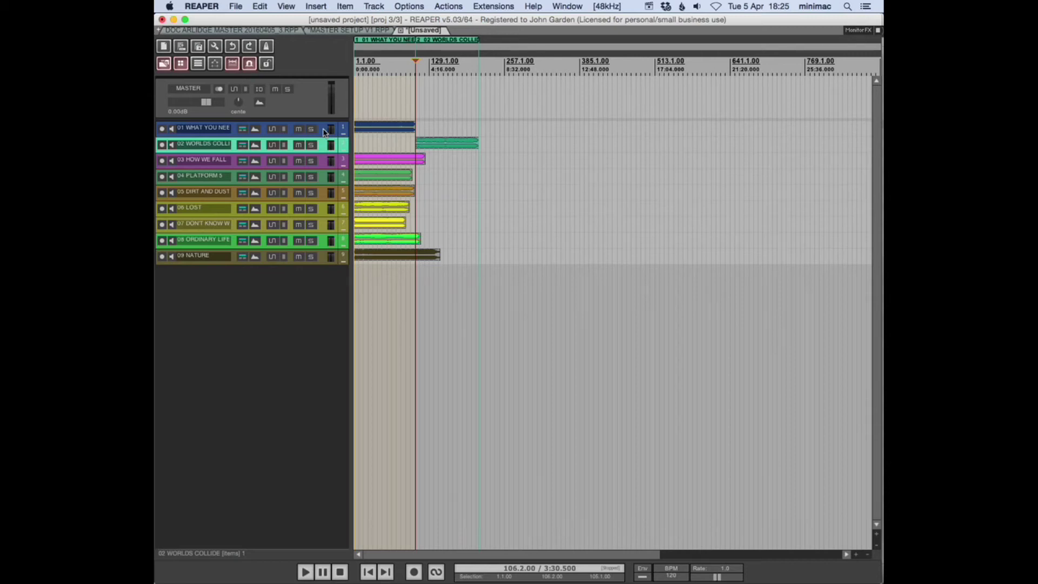
pyautogui.press('super+shift+z')
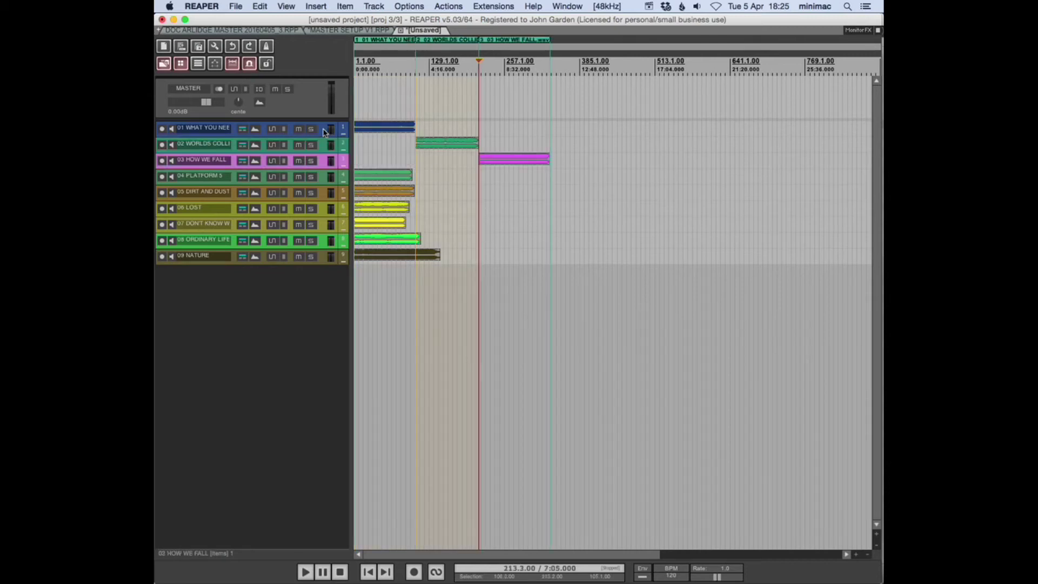
pyautogui.press('super+shift+z')
pyautogui.press('super+shift+z')
pyautogui.press('super+shift+z')
pyautogui.press('super+shift+z')
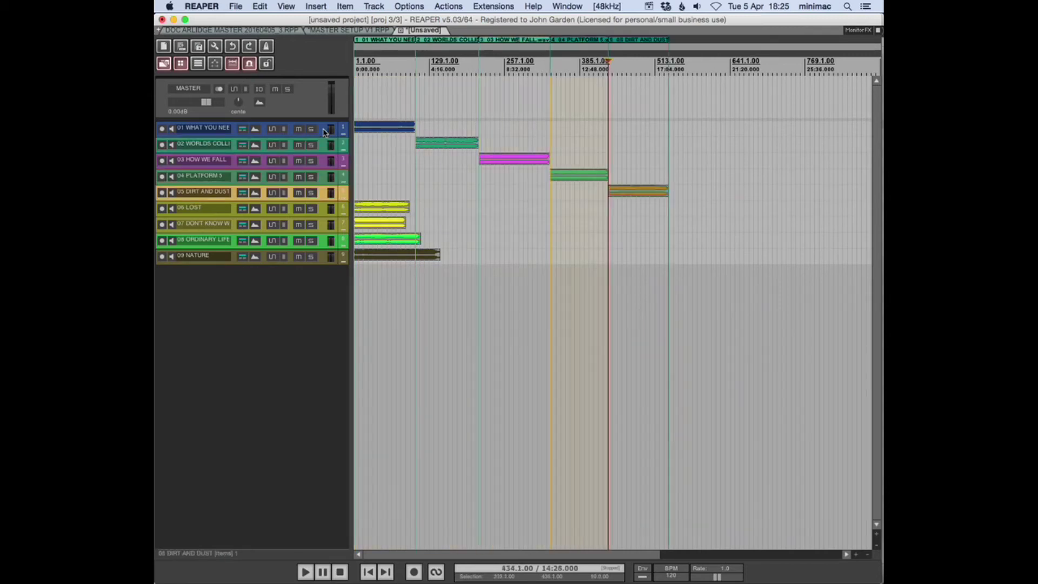
pyautogui.press('super+shift+z')
pyautogui.press('super+shift+z')
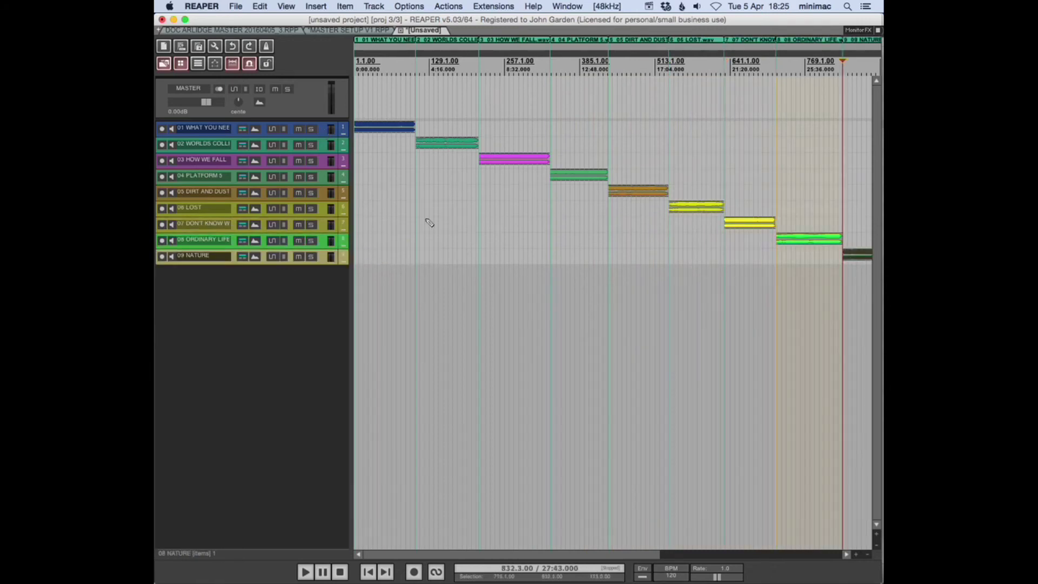
pyautogui.press('super+alt+shift+r')
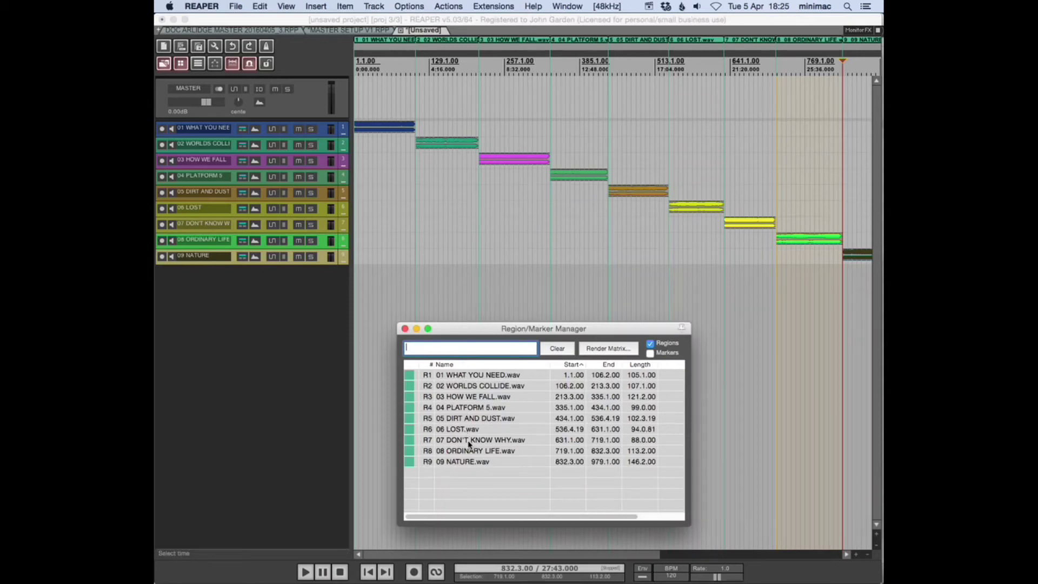
# Step: Open Render to File with the render source set to Region render matrix
pyautogui.click(614, 349)
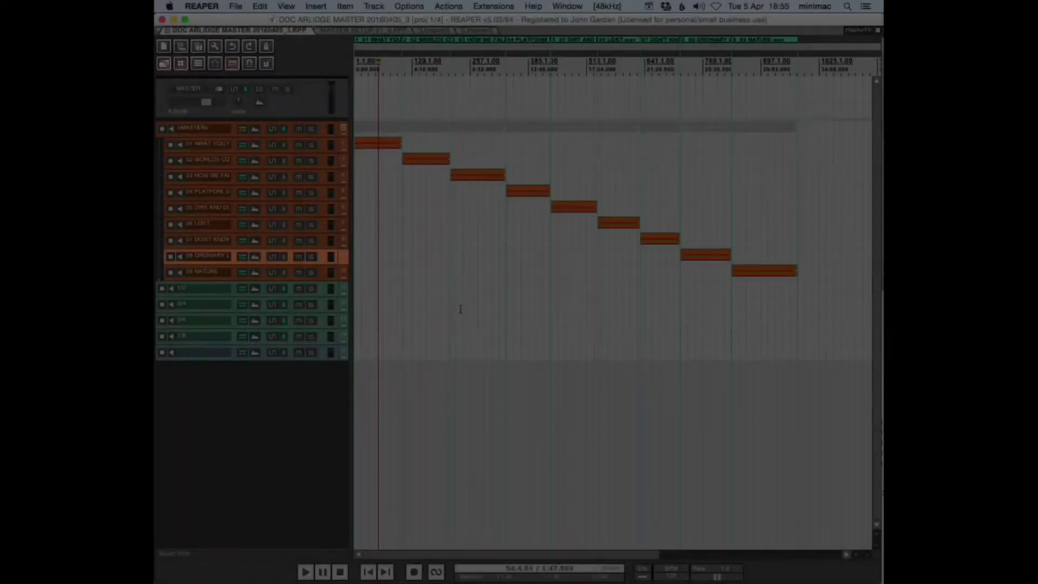
pyautogui.press('super+alt+r')
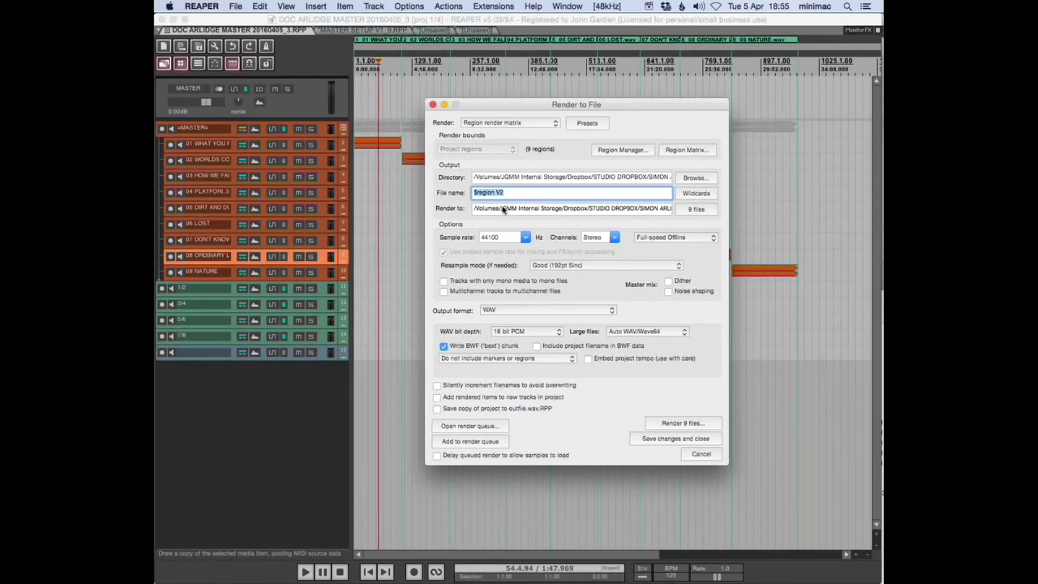
pyautogui.click(511, 124)
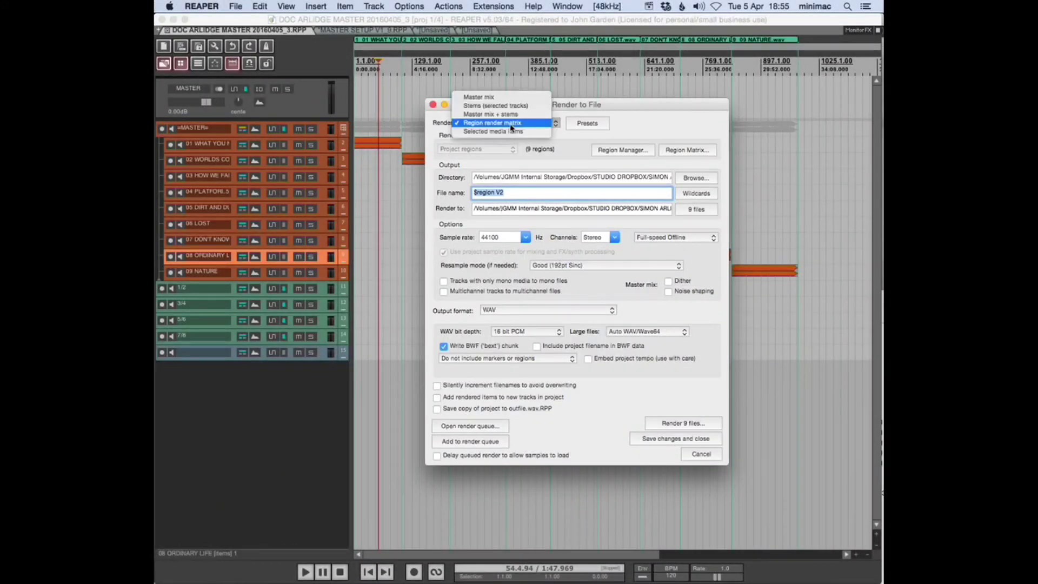
pyautogui.click(511, 125)
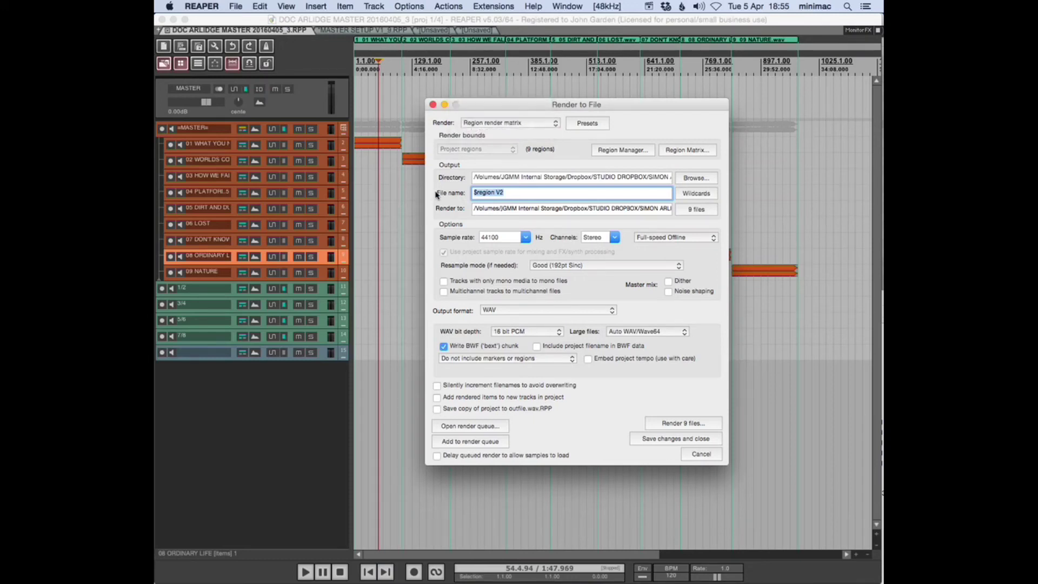
# Step: Name the outputs '$region v3', keep 44100 Hz and 16 bit PCM, and render the nine files
pyautogui.write('$region v')
pyautogui.click(496, 239)
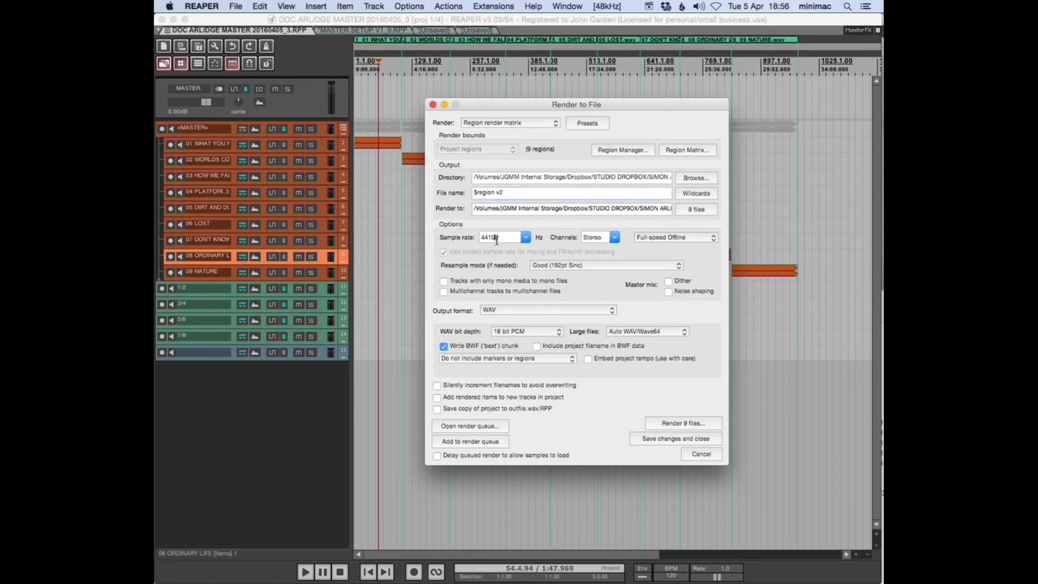
pyautogui.click(529, 241)
pyautogui.click(529, 240)
pyautogui.click(527, 332)
pyautogui.click(527, 332)
pyautogui.click(576, 194)
pyautogui.press('BackSpace')
pyautogui.write('3')
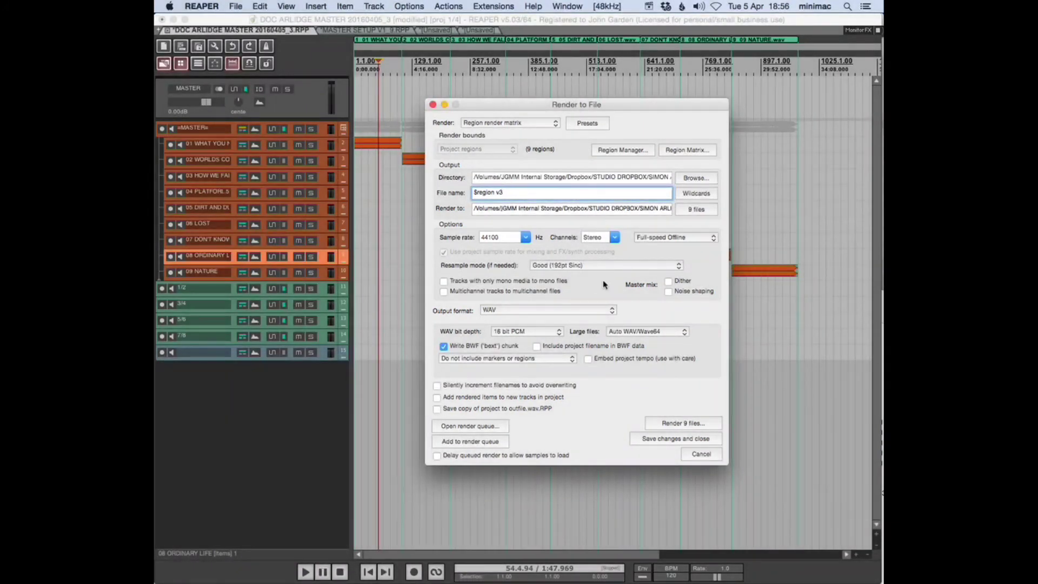
pyautogui.click(672, 422)
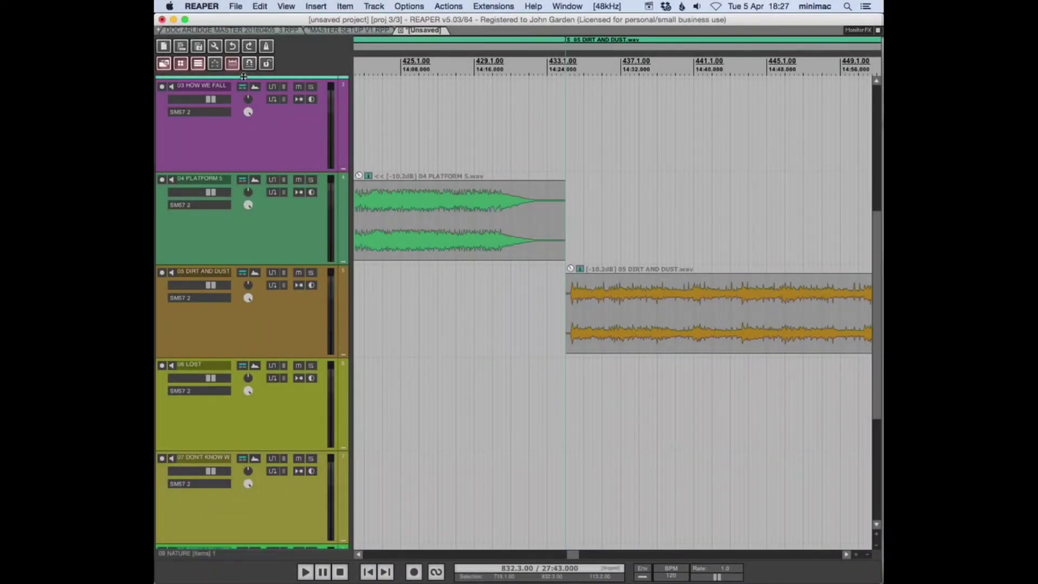
# Step: Slide 05 DIRT AND DUST earlier to start at 434.1.00, right after 04 PLATFORM 5, then zoom out
pyautogui.scroll(-6, 438, 164)
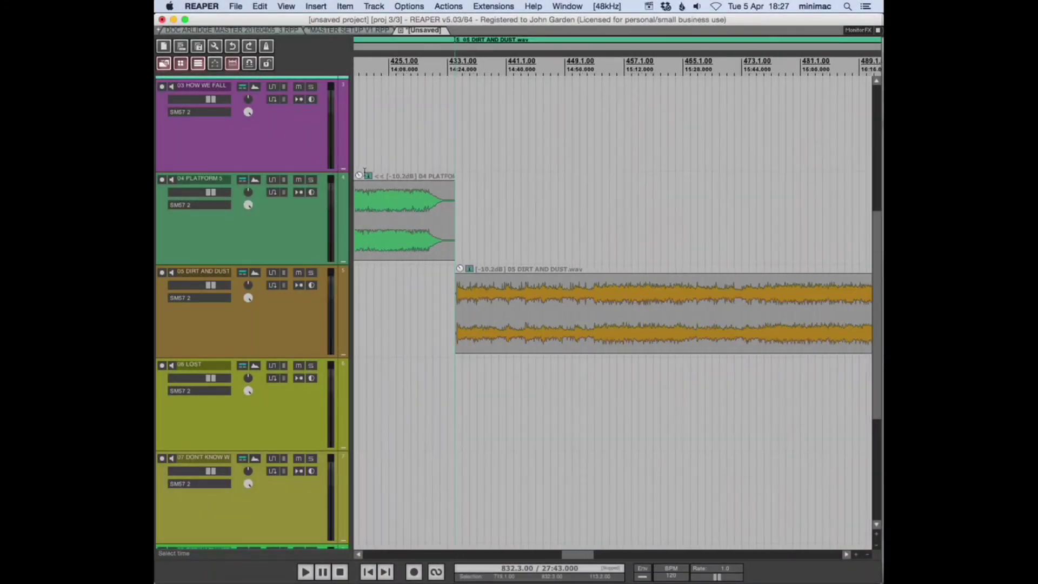
pyautogui.scroll(3, 414, 218)
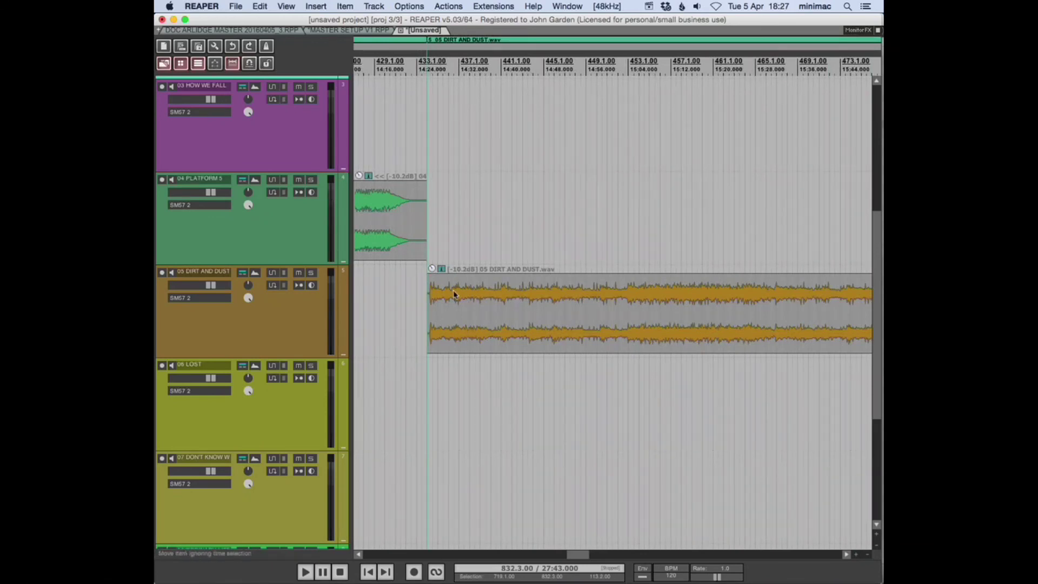
pyautogui.moveTo(454, 295)
pyautogui.mouseDown()
pyautogui.moveTo(432, 297)
pyautogui.moveTo(446, 296)
pyautogui.mouseUp()
pyautogui.scroll(-5, 446, 297)
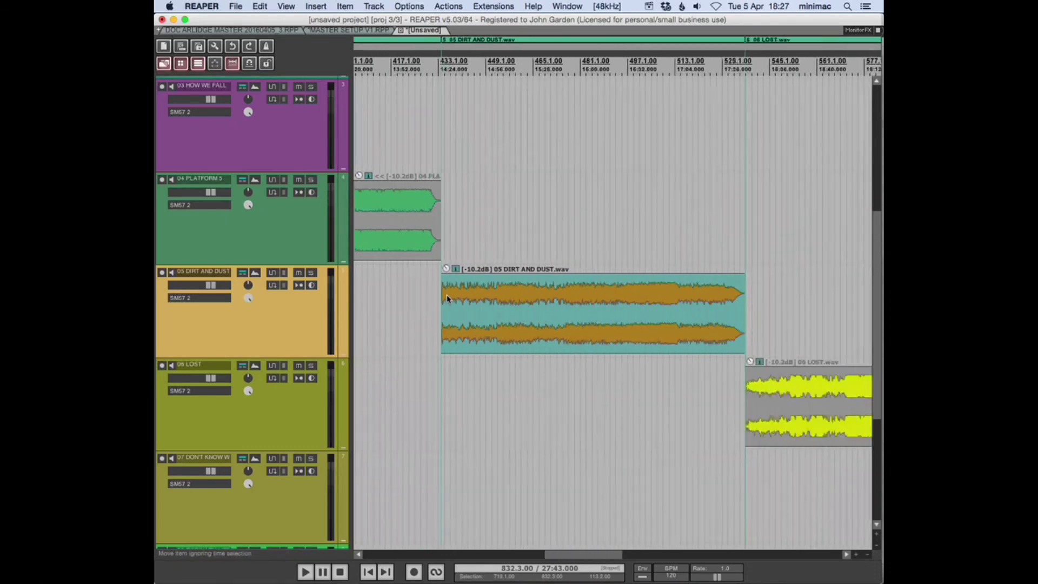
pyautogui.scroll(-4, 447, 298)
pyautogui.scroll(-2, 456, 306)
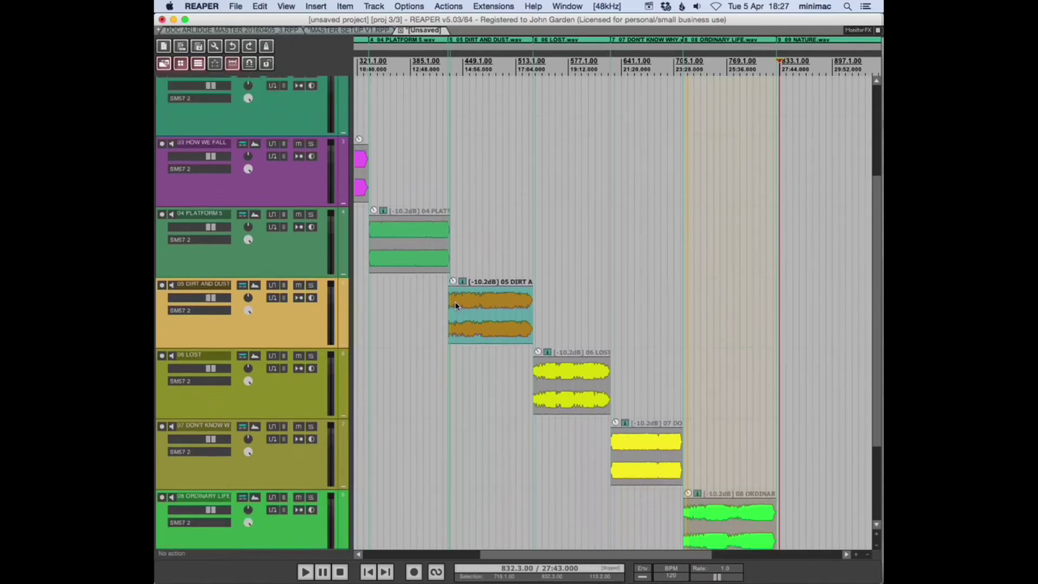
pyautogui.scroll(-4, 456, 305)
pyautogui.moveTo(473, 230); pyautogui.dragTo(473, 228)
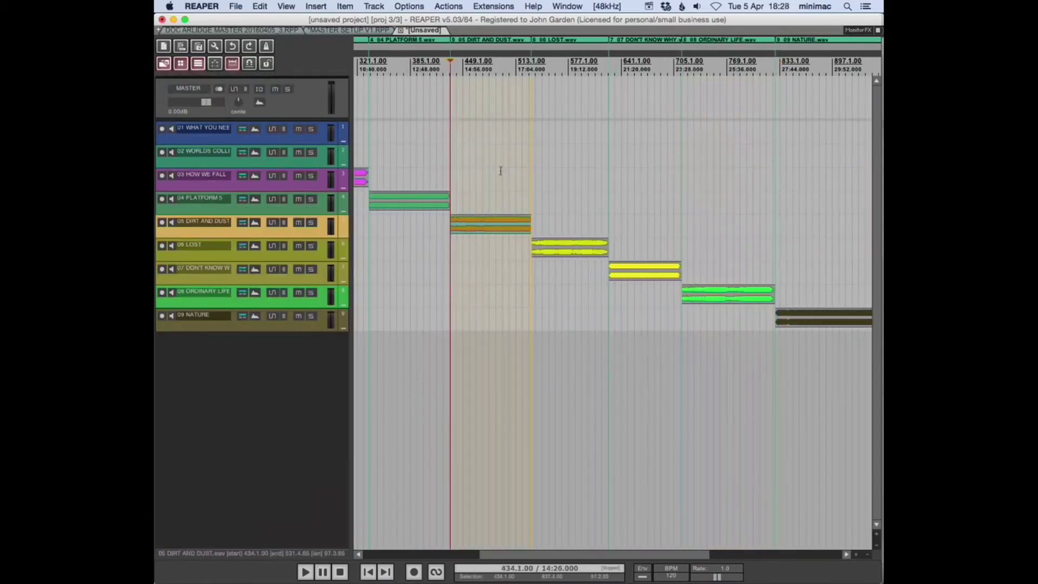
pyautogui.hotkey('ctrl', 'pagedown')
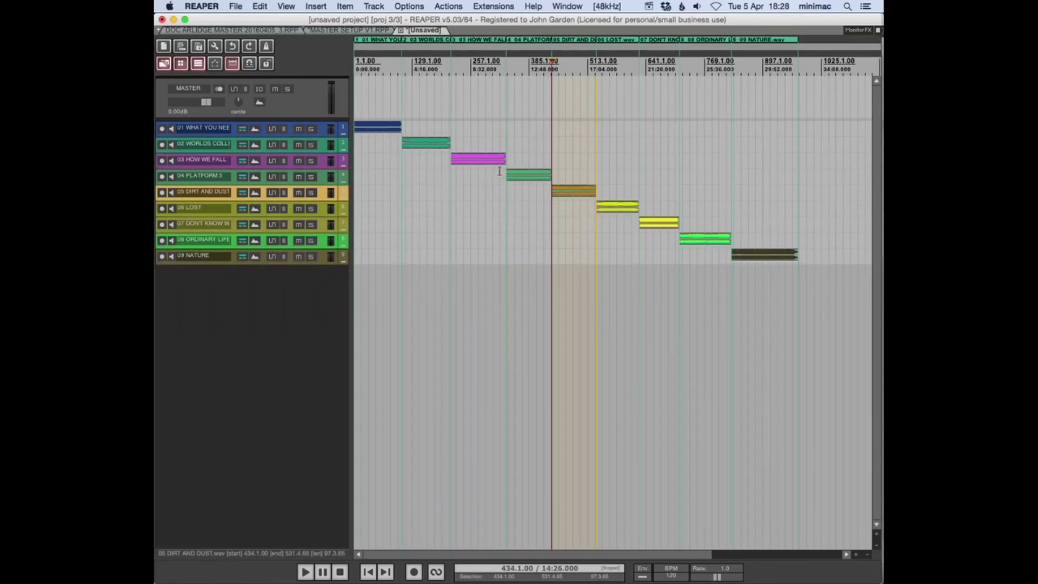